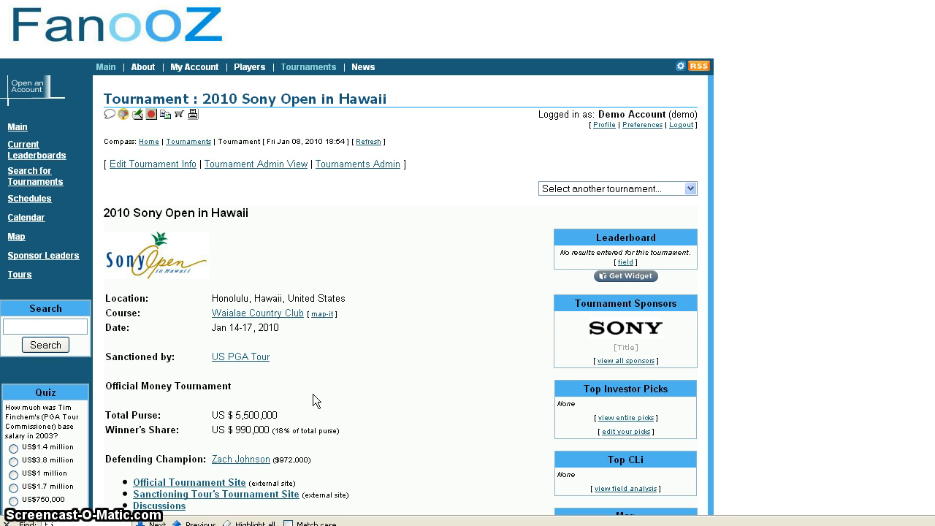
pyautogui.moveTo(596, 114); pyautogui.dragTo(697, 113)
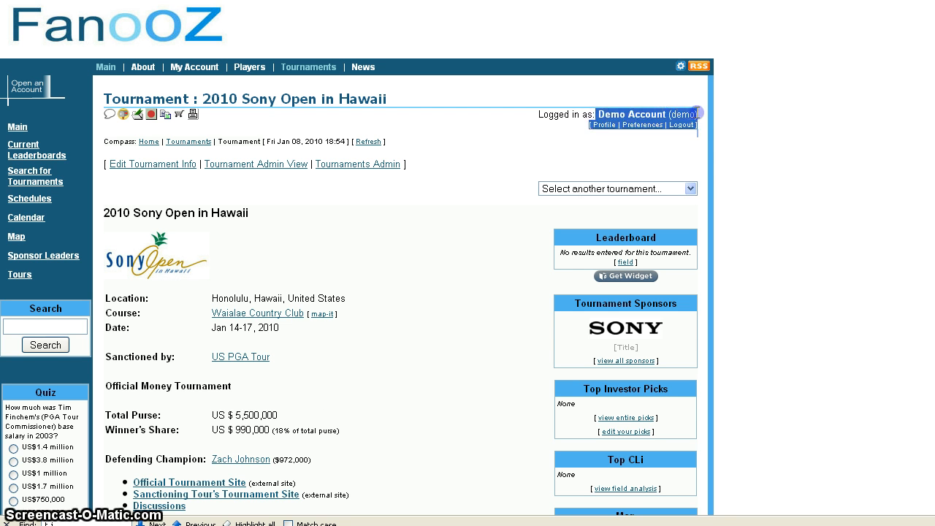
pyautogui.click(400, 215)
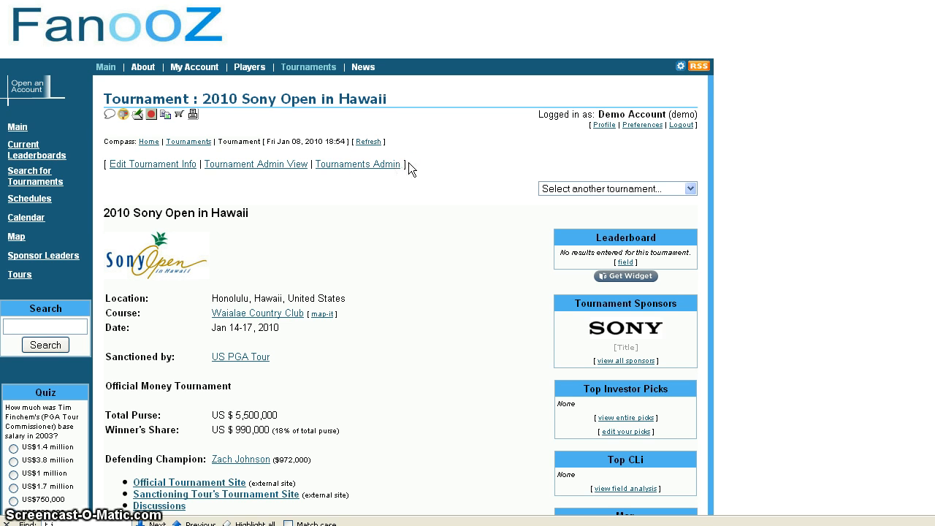
pyautogui.moveTo(408, 163); pyautogui.dragTo(104, 167)
pyautogui.click(334, 198)
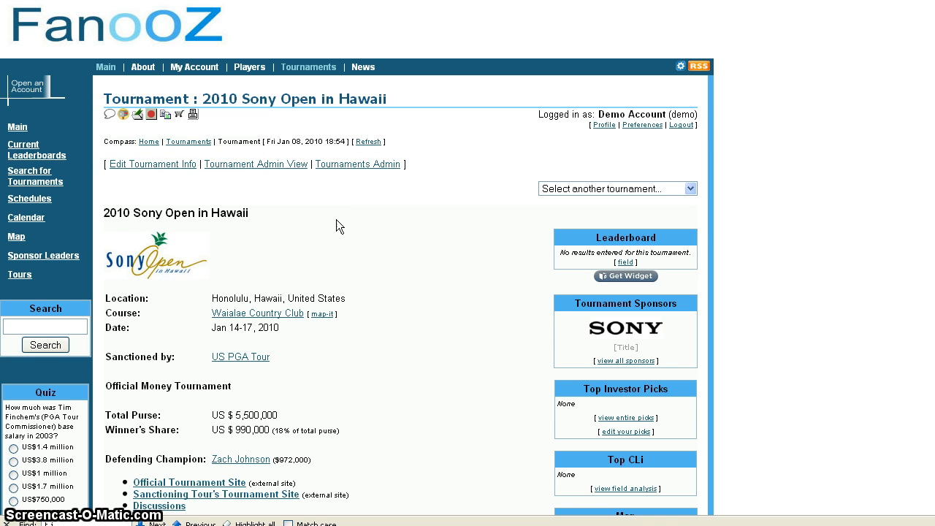
# Open the Import Field form from the admin view of the 2010 Sony Open in Hawaii
pyautogui.click(269, 171)
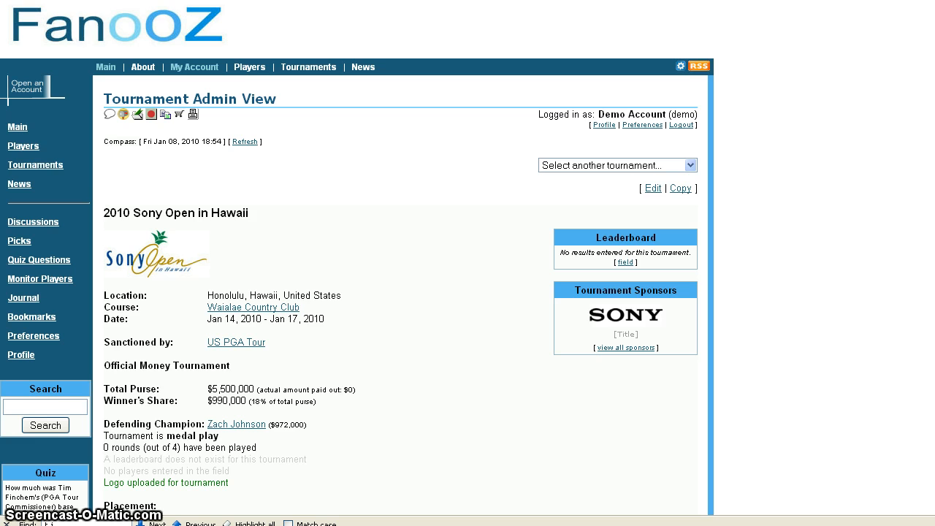
pyautogui.scroll(-10, 400, 292)
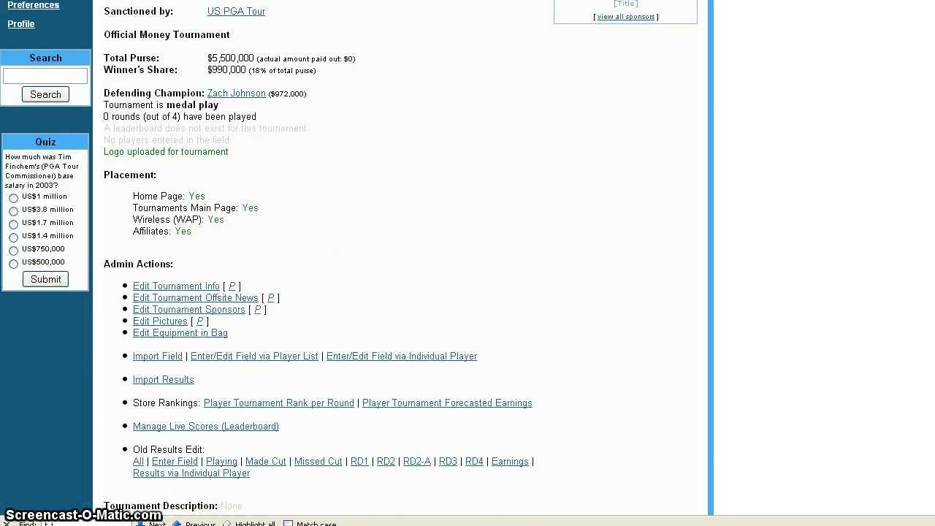
pyautogui.scroll(-1, 413, 286)
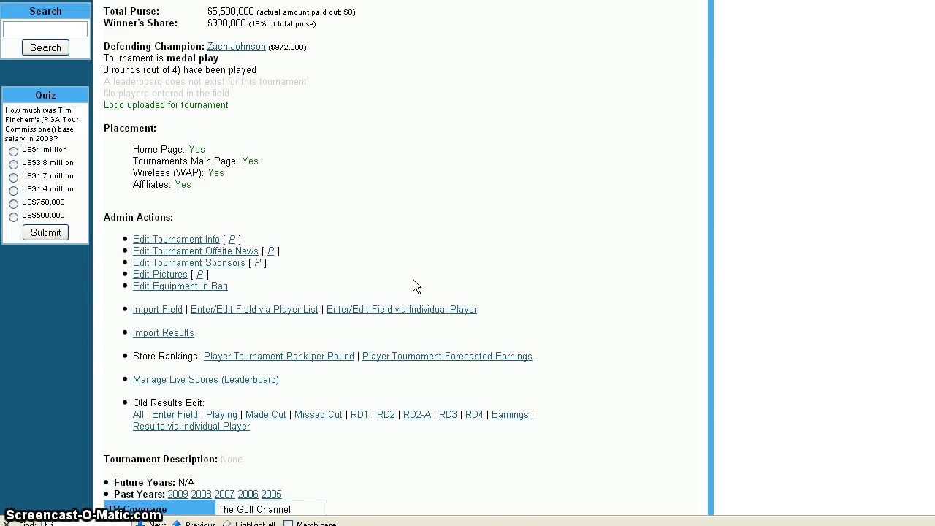
pyautogui.click(154, 310)
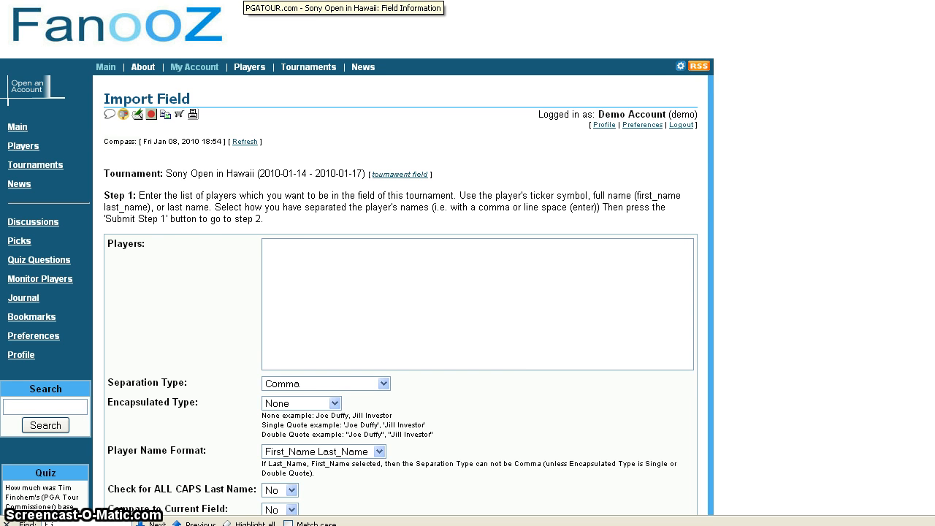
# Copy all player names in the Field table of the PGATOUR.com Sony Open in Hawaii page, leaving out the alternates
pyautogui.hotkey('ctrl', 'Tab')
pyautogui.scroll(7, 294, 221)
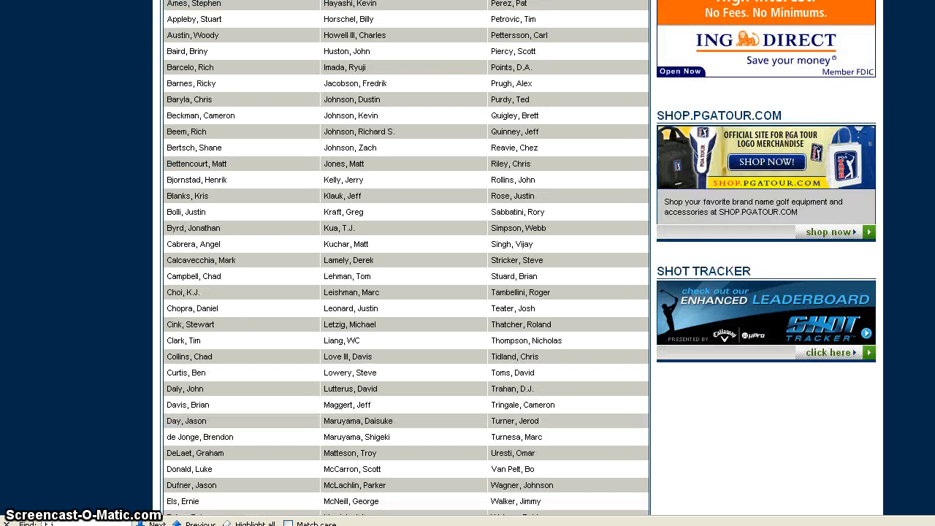
pyautogui.scroll(9, 406, 263)
pyautogui.scroll(-5, 406, 263)
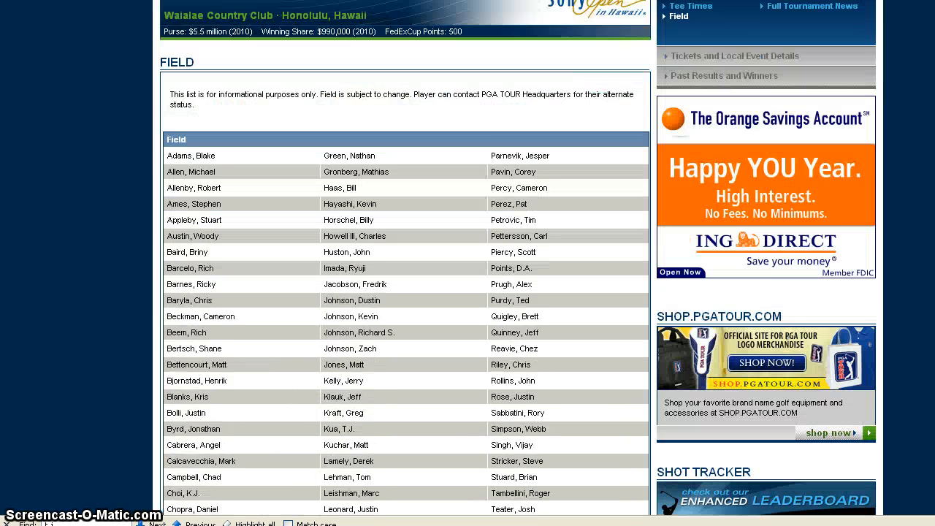
pyautogui.scroll(-1, 424, 225)
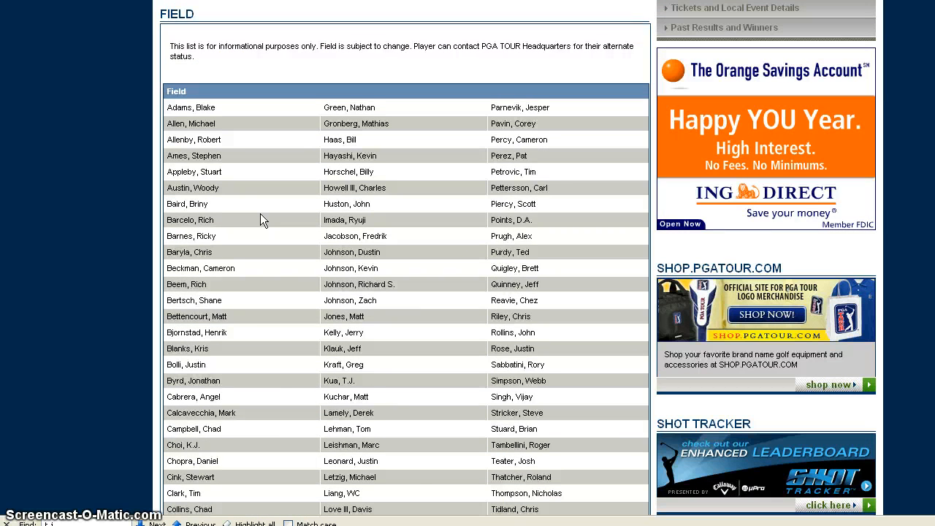
pyautogui.moveTo(167, 108); pyautogui.dragTo(416, 482)
pyautogui.scroll(-6, 416, 482)
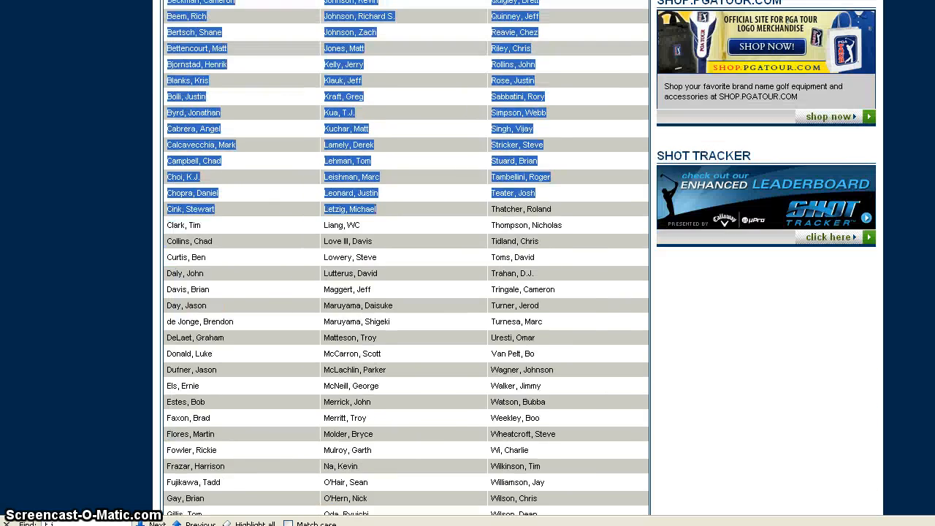
pyautogui.scroll(-4, 461, 427)
pyautogui.keyDown('shift'); pyautogui.click(450, 411); pyautogui.keyUp('shift')
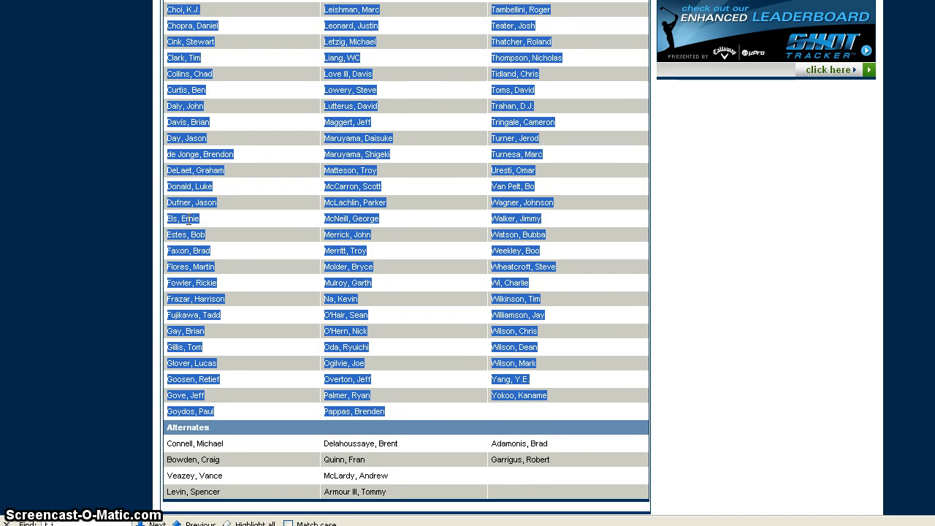
# Paste the copied player list into the Players box of the FanooZ Import Field form
pyautogui.hotkey('ctrl', 'Tab')
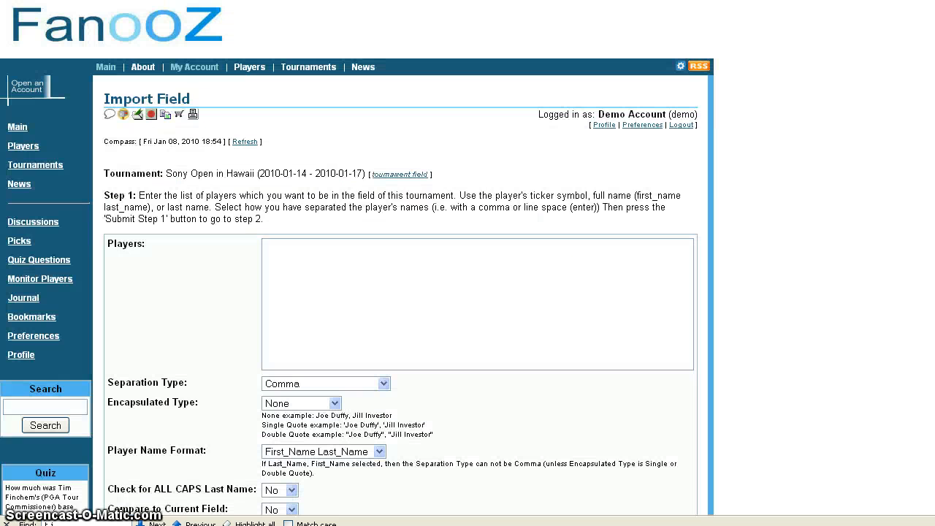
pyautogui.click(375, 330)
pyautogui.hotkey('ctrl', 'v')
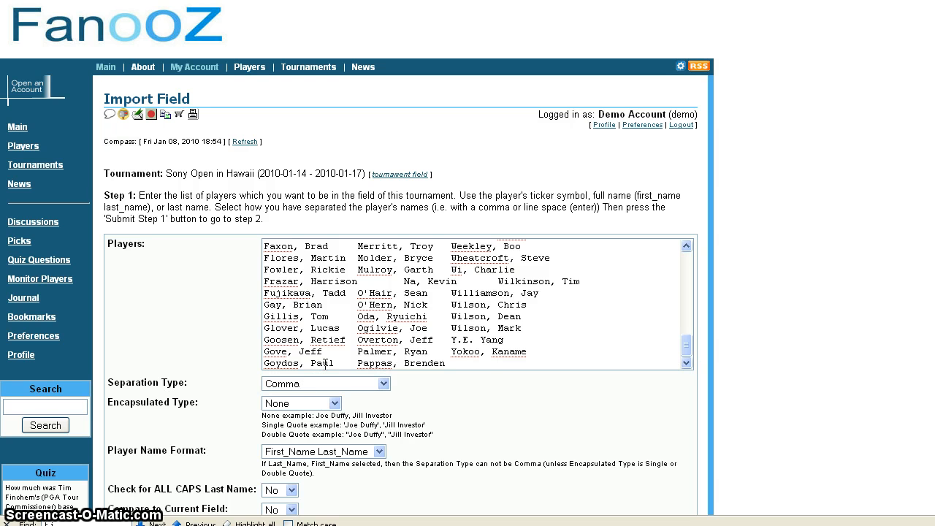
# Set the Separation Type to "Tabs, and then a Line" and the Player Name Format to "Last_Name, First_Name"
pyautogui.moveTo(527, 351); pyautogui.dragTo(265, 352)
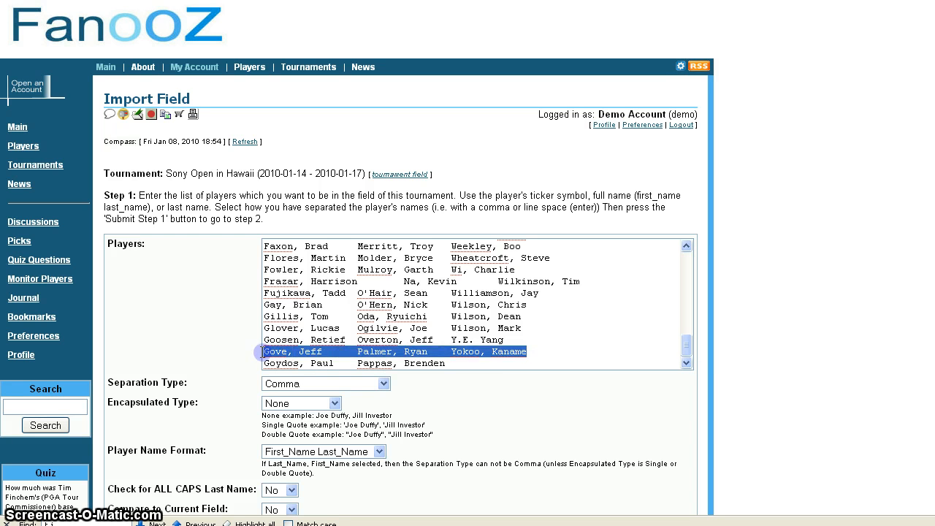
pyautogui.click(384, 385)
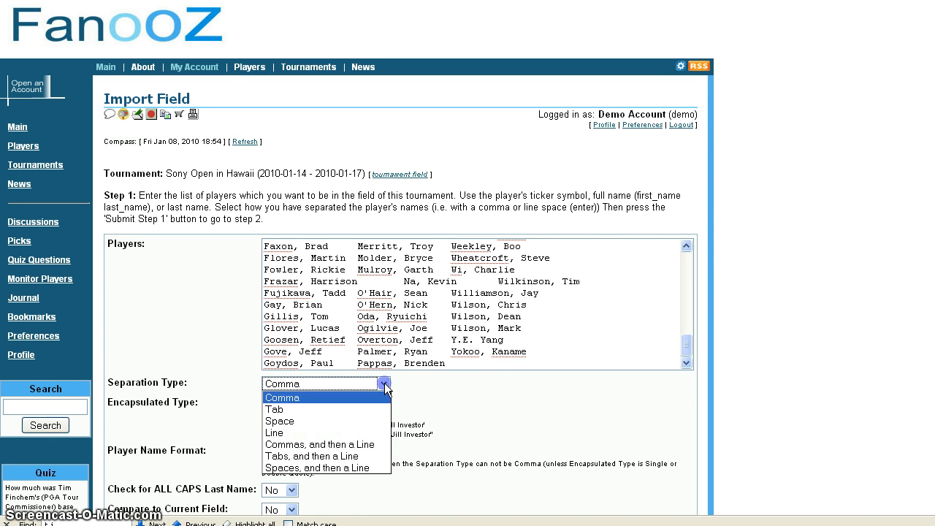
pyautogui.click(327, 456)
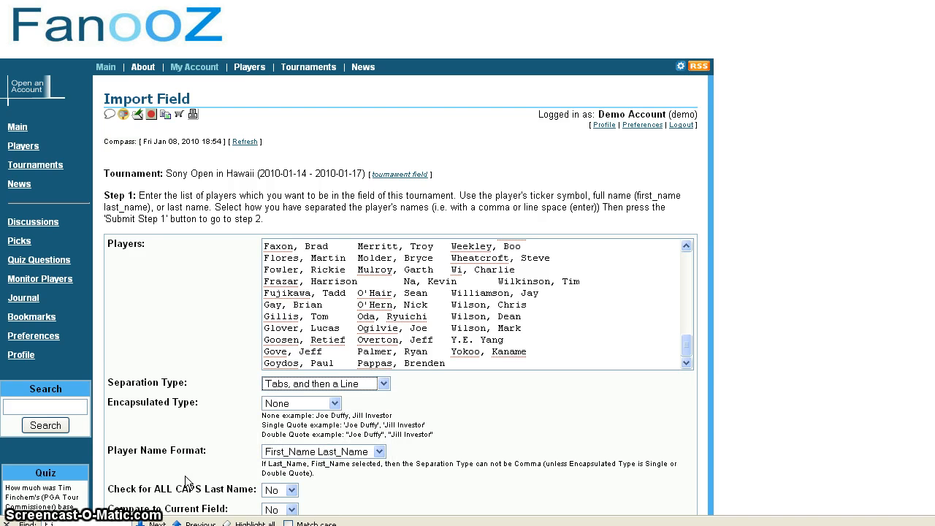
pyautogui.scroll(-4, 355, 258)
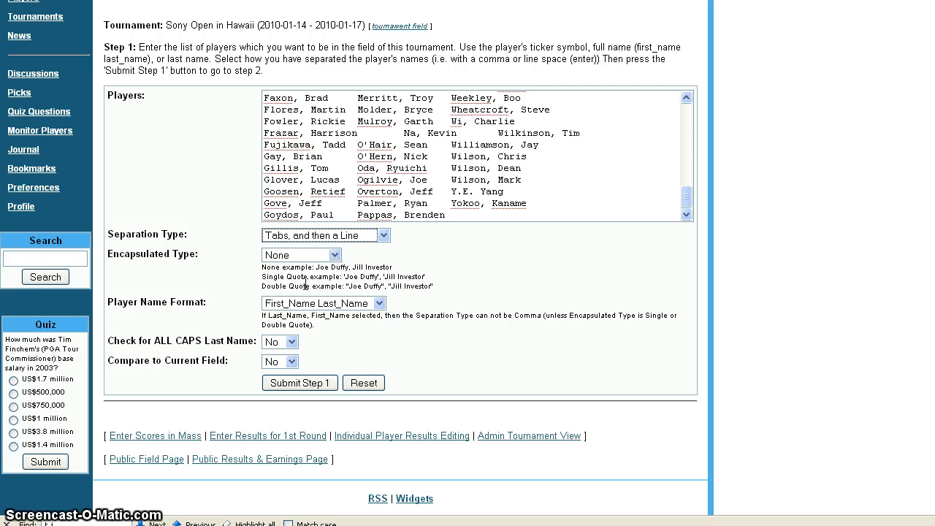
pyautogui.click(379, 304)
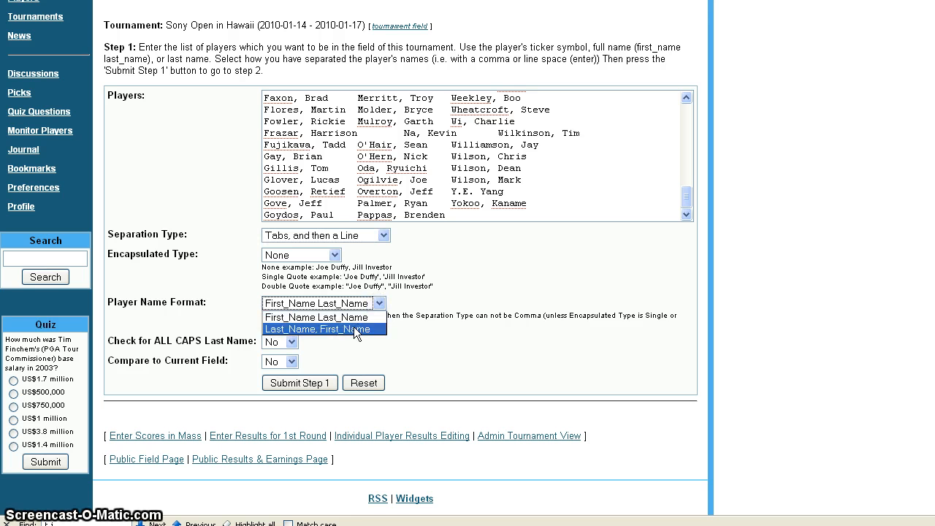
pyautogui.click(353, 329)
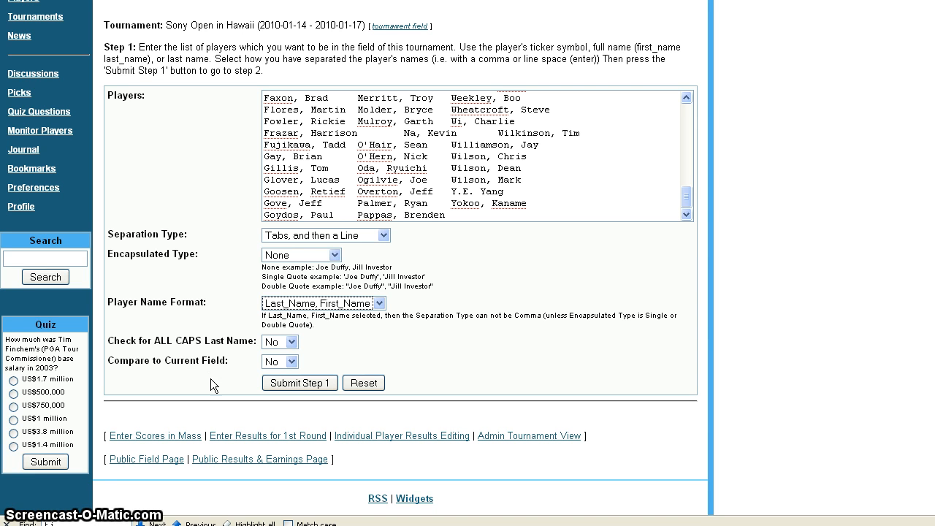
# Set Compare to Current Field to Yes and submit step 1 of the field import
pyautogui.click(292, 361)
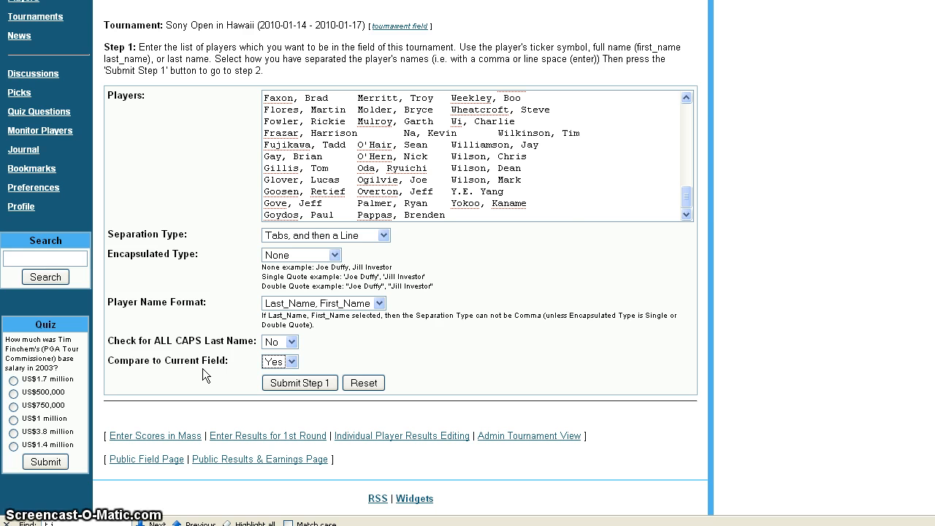
pyautogui.click(206, 319)
pyautogui.click(281, 385)
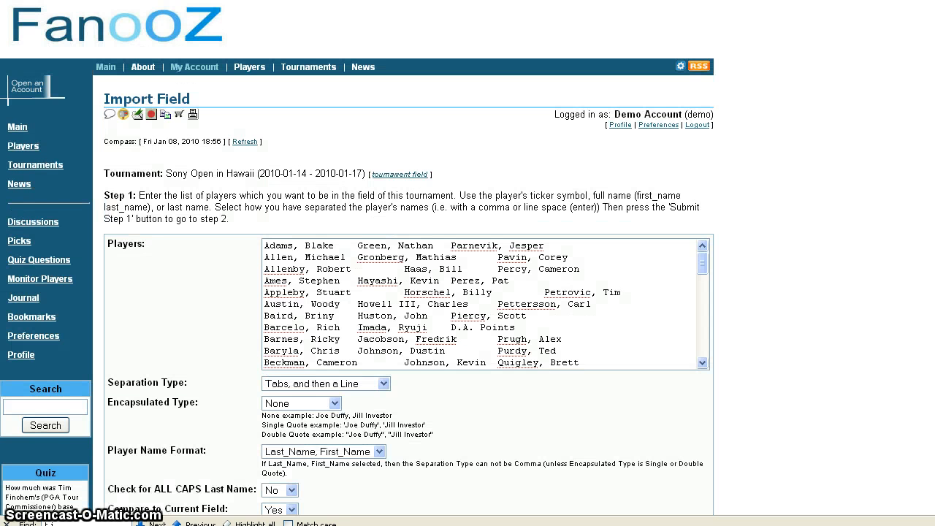
pyautogui.scroll(-10, 401, 292)
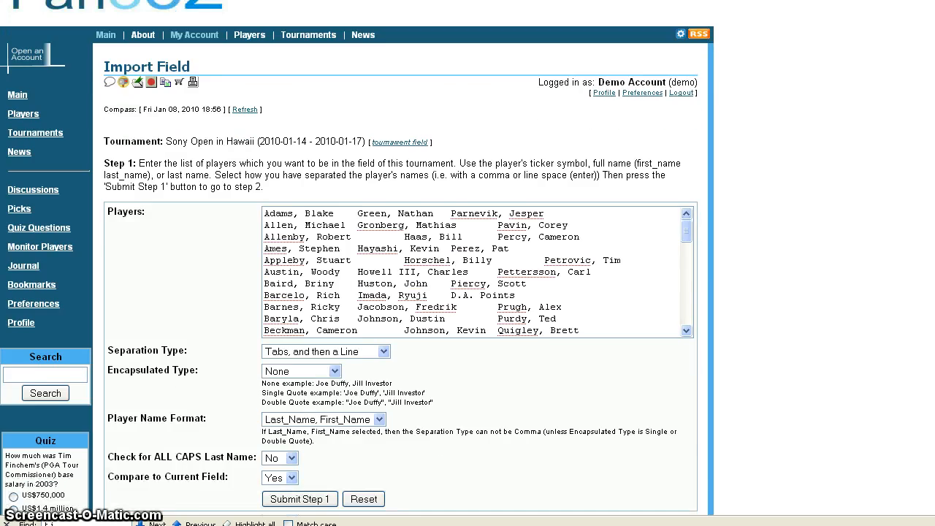
pyautogui.scroll(-5, 401, 292)
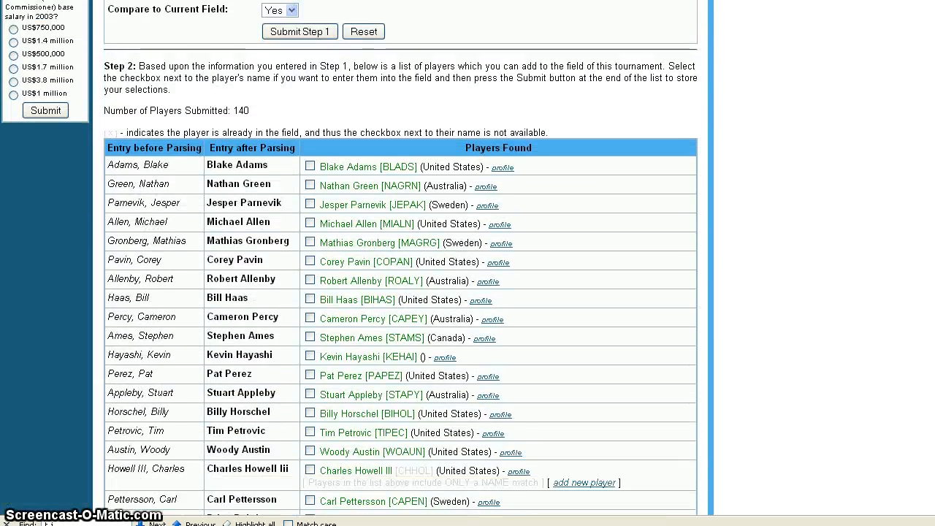
pyautogui.scroll(-1, 402, 292)
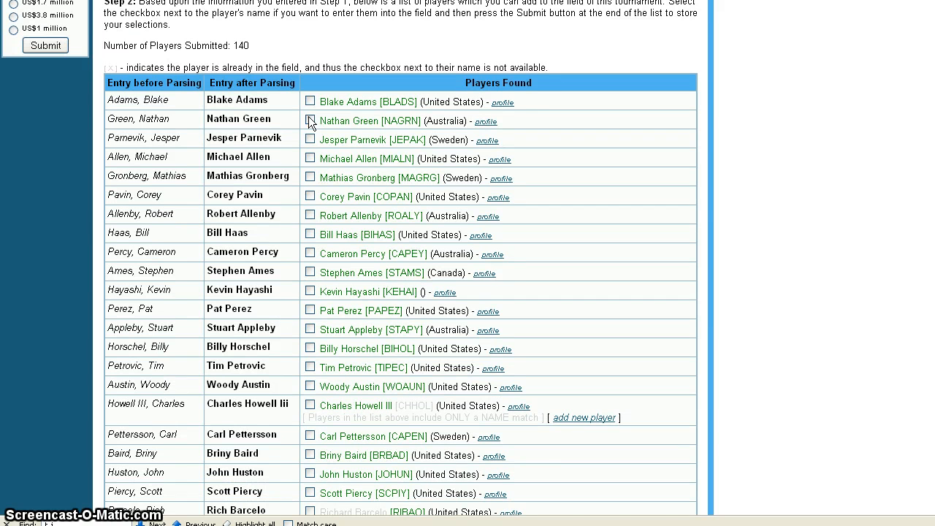
pyautogui.click(308, 138)
pyautogui.click(308, 158)
pyautogui.click(308, 159)
pyautogui.click(309, 139)
pyautogui.click(309, 120)
pyautogui.click(309, 102)
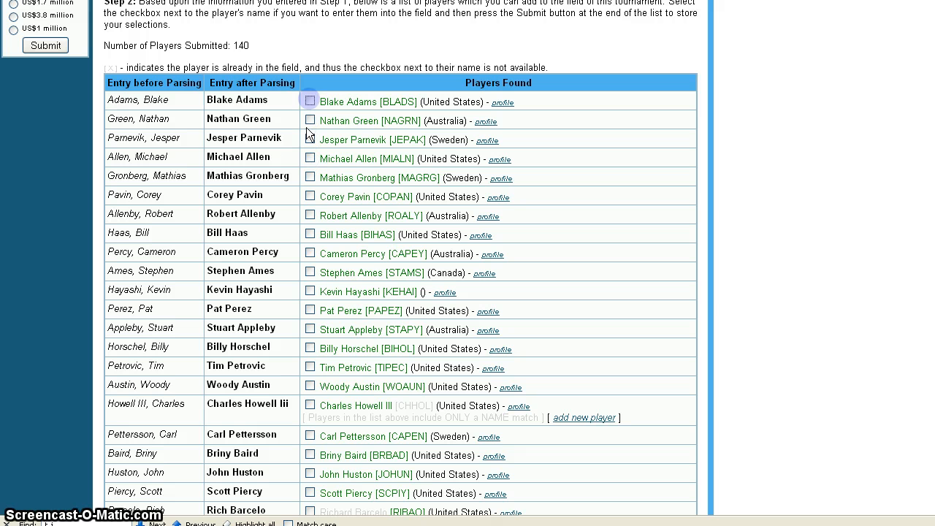
pyautogui.doubleClick(240, 45)
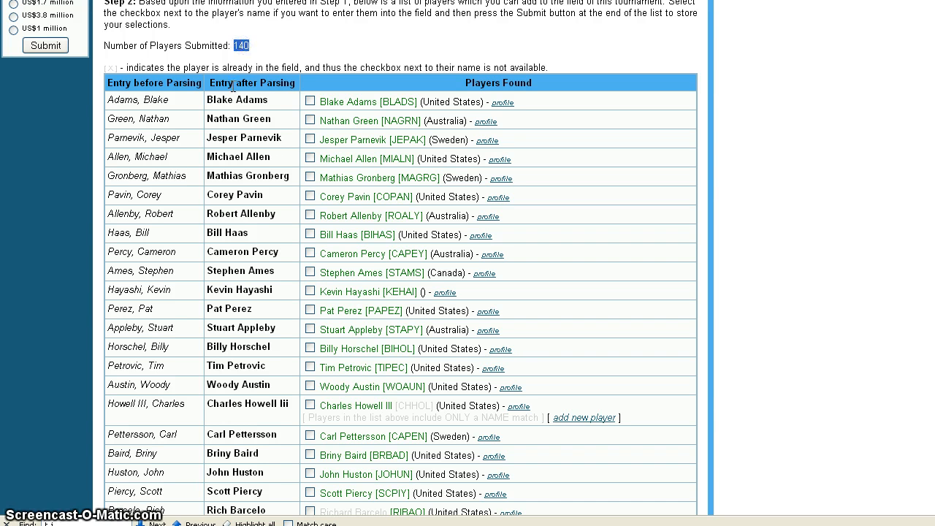
pyautogui.click(241, 46)
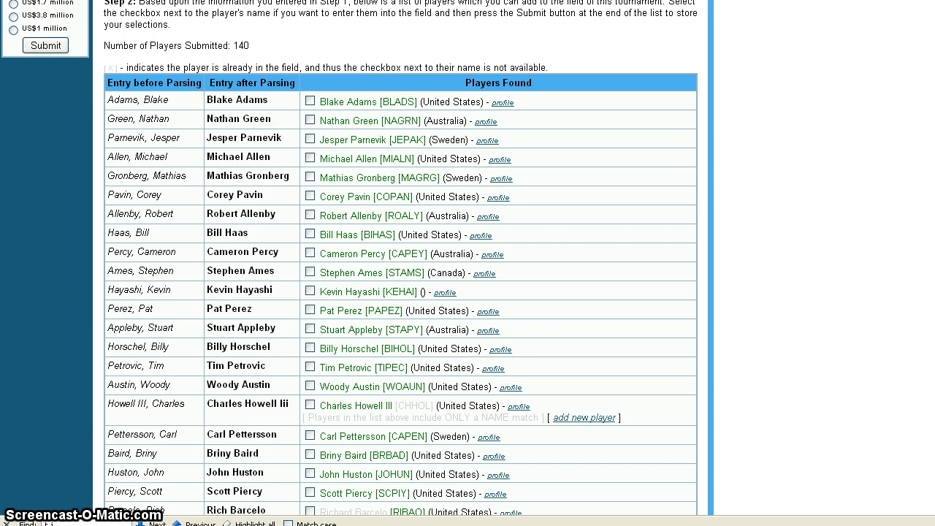
# Tick the RIJON, RIJON3 and RIJON4 candidates for the Richard S. Johnson entry in the step 2 player list
pyautogui.scroll(-4, 400, 263)
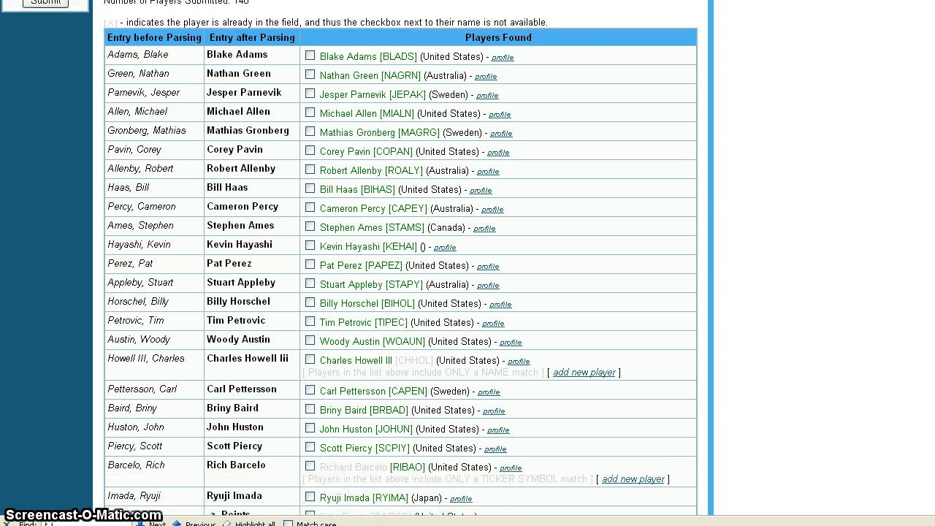
pyautogui.scroll(-6, 400, 263)
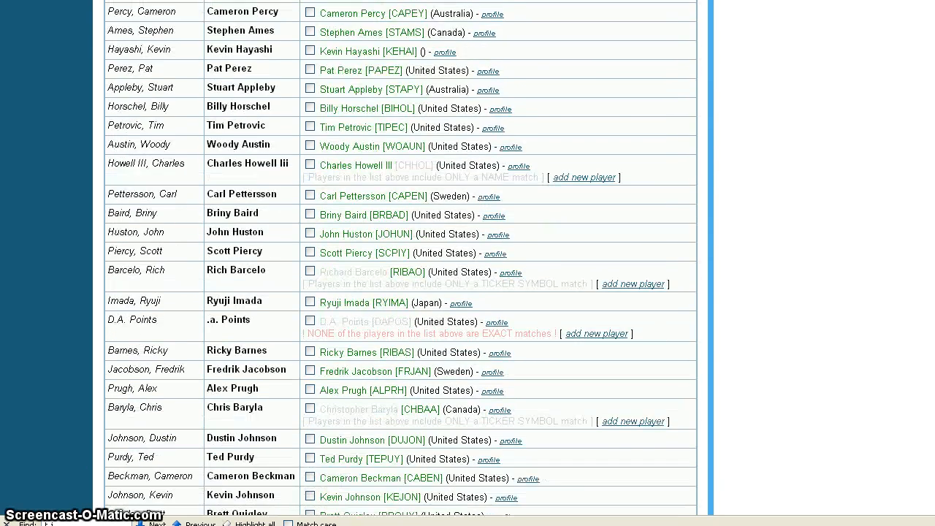
pyautogui.scroll(-2, 473, 356)
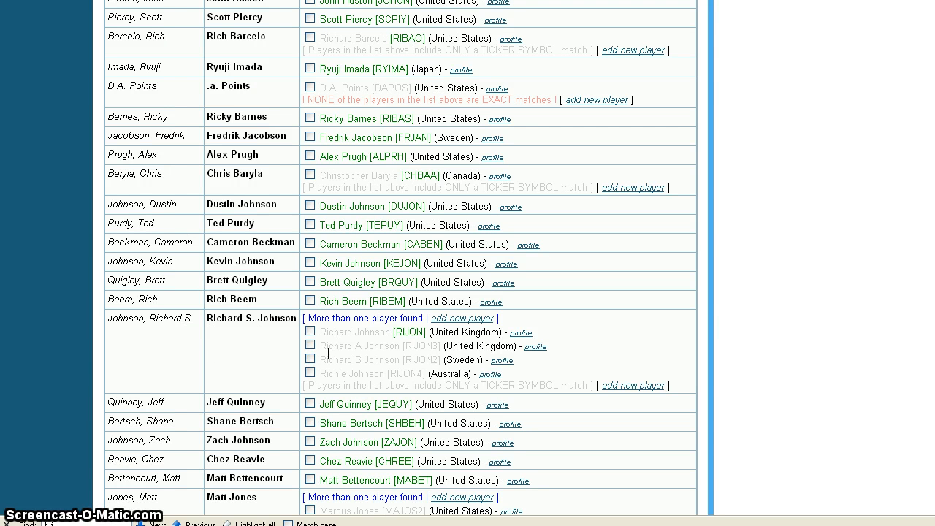
pyautogui.moveTo(502, 374); pyautogui.dragTo(317, 330)
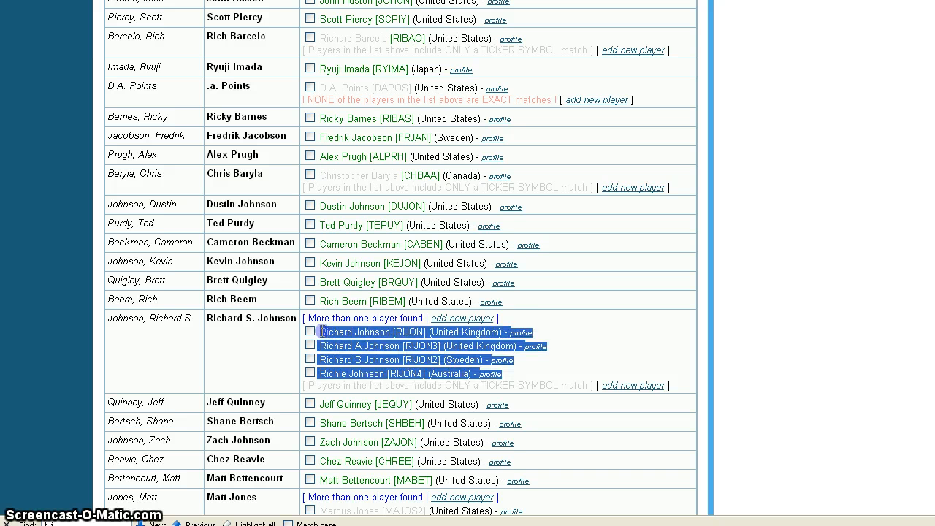
pyautogui.moveTo(263, 341); pyautogui.dragTo(268, 342)
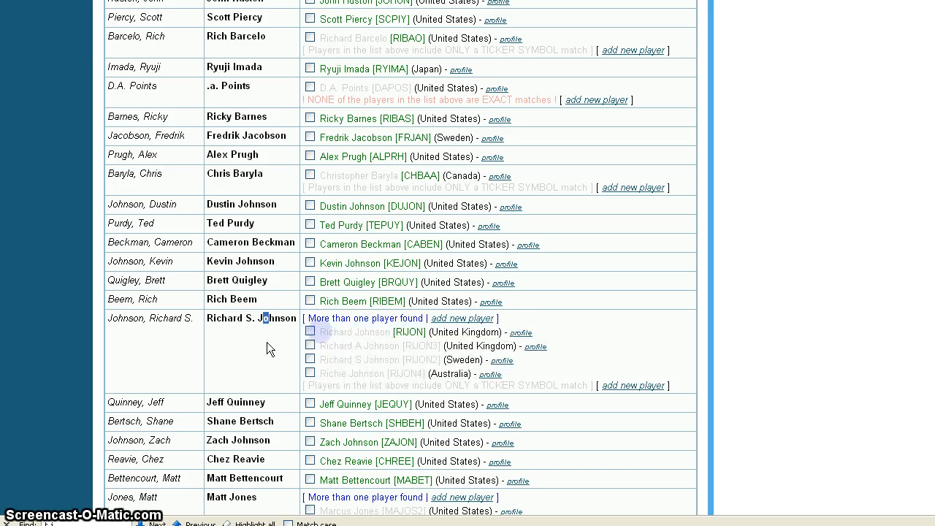
pyautogui.click(311, 346)
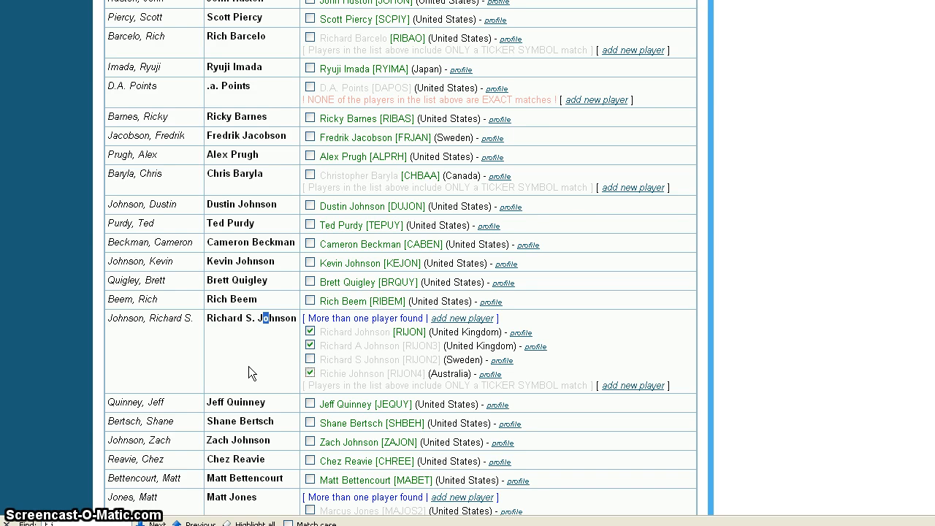
pyautogui.scroll(-3, 249, 366)
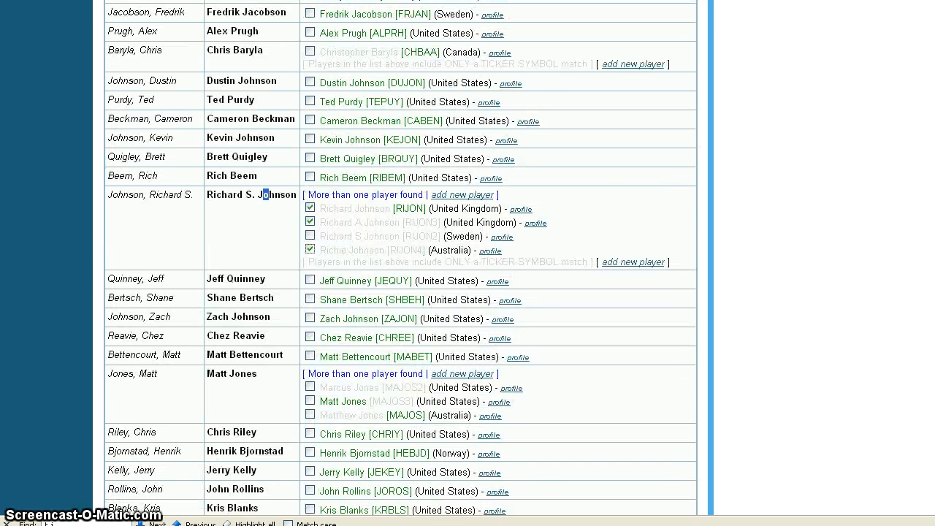
# Tick the MAJOS2 and MAJOS3 candidates for the Matt Jones entry in the step 2 player list, leaving the Australian MAJOS unticked
pyautogui.scroll(-1, 400, 262)
pyautogui.scroll(-2, 401, 263)
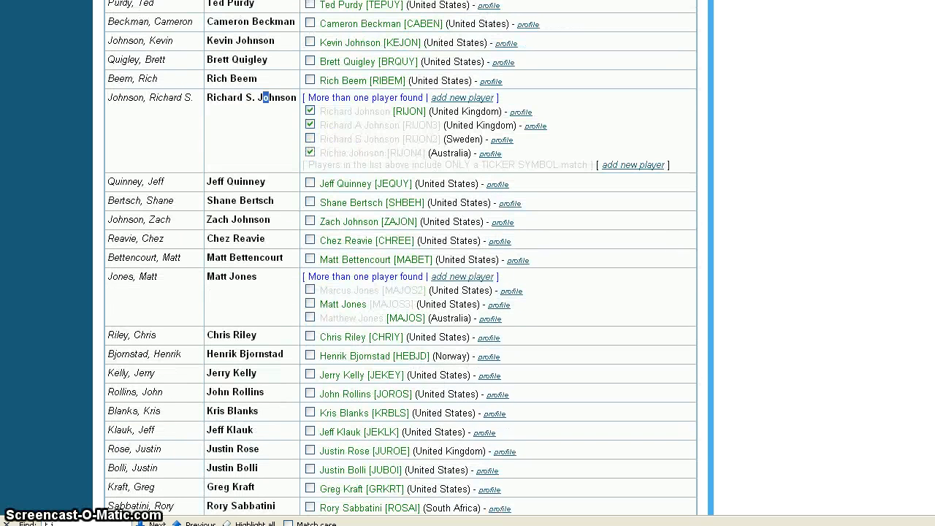
pyautogui.scroll(-1, 327, 315)
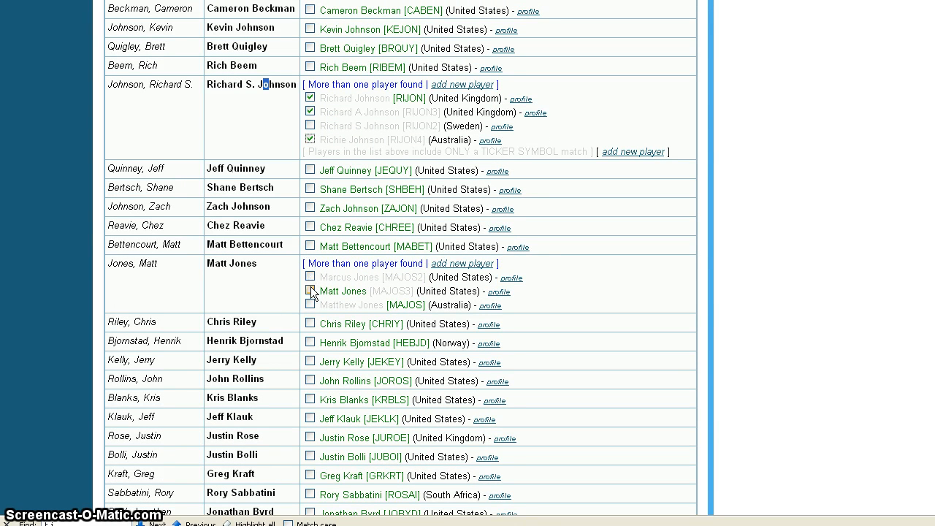
pyautogui.moveTo(313, 303); pyautogui.dragTo(384, 304)
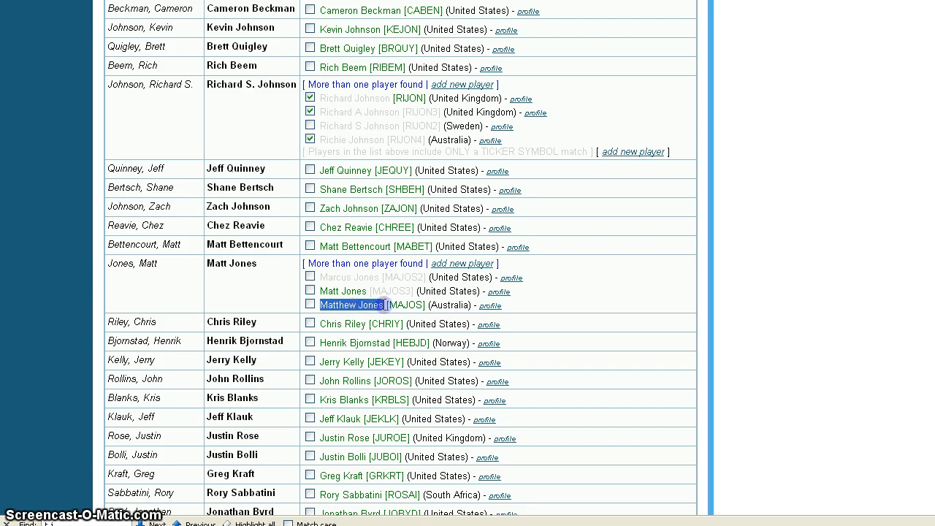
pyautogui.doubleClick(444, 304)
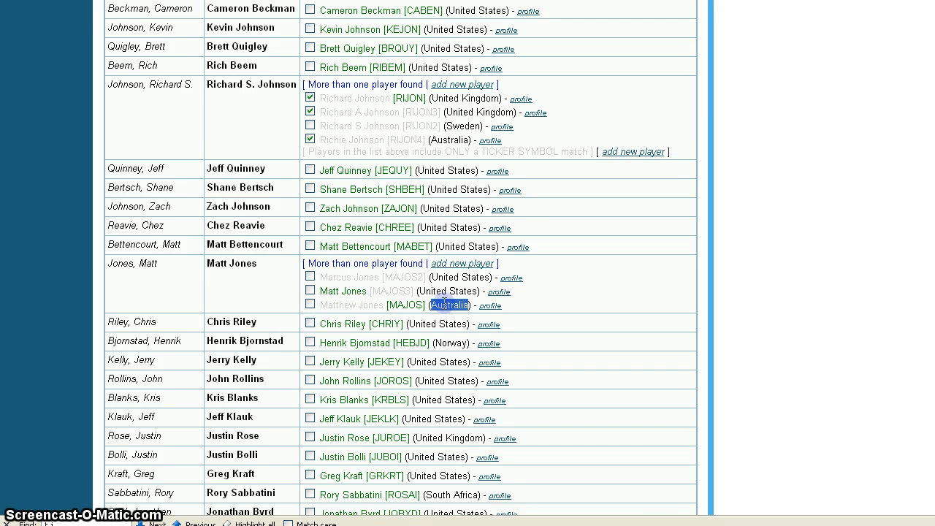
pyautogui.click(309, 288)
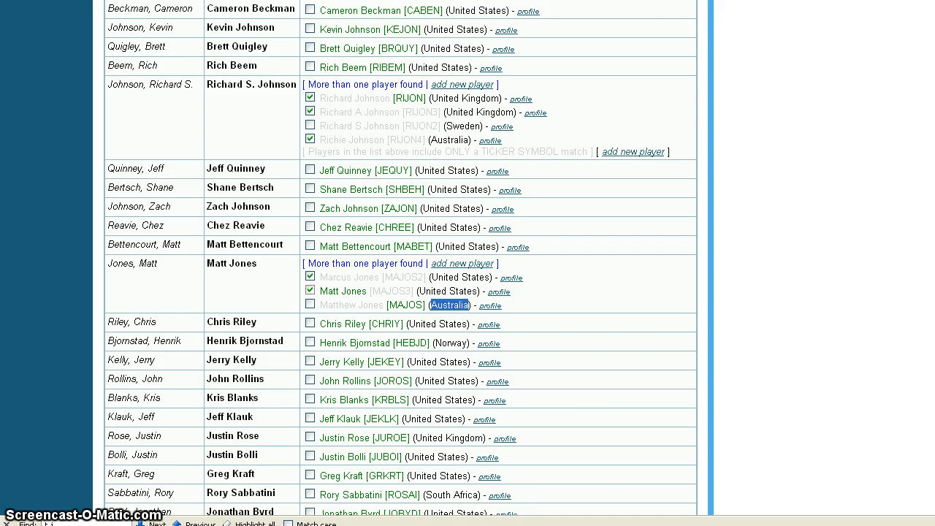
# Invert the selection of every player in the step 2 list with Toggle All and submit step 2 of the field import
pyautogui.click(88, 524)
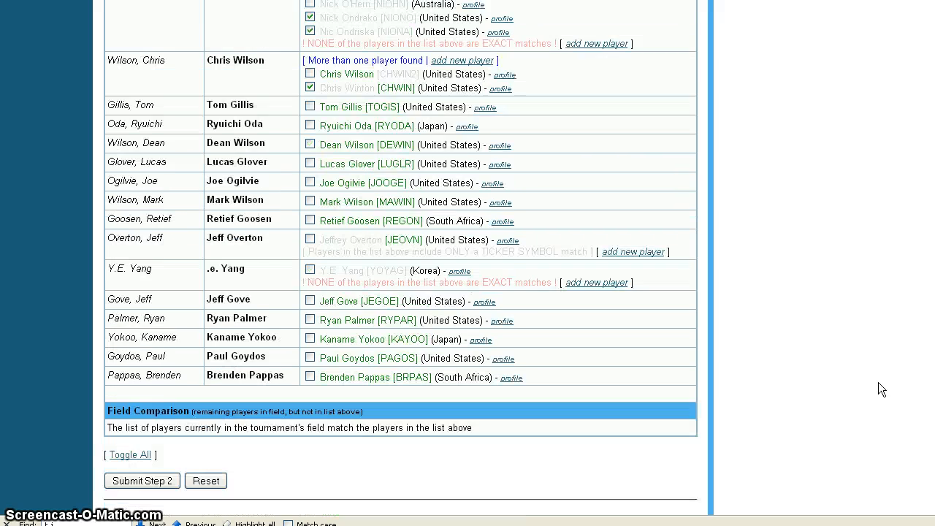
pyautogui.scroll(1, 400, 258)
pyautogui.scroll(5, 400, 258)
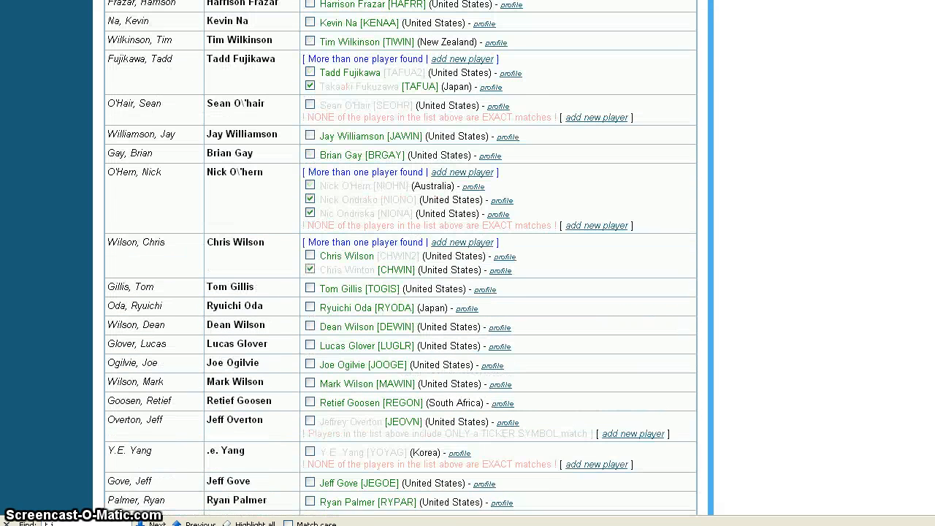
pyautogui.scroll(1, 400, 258)
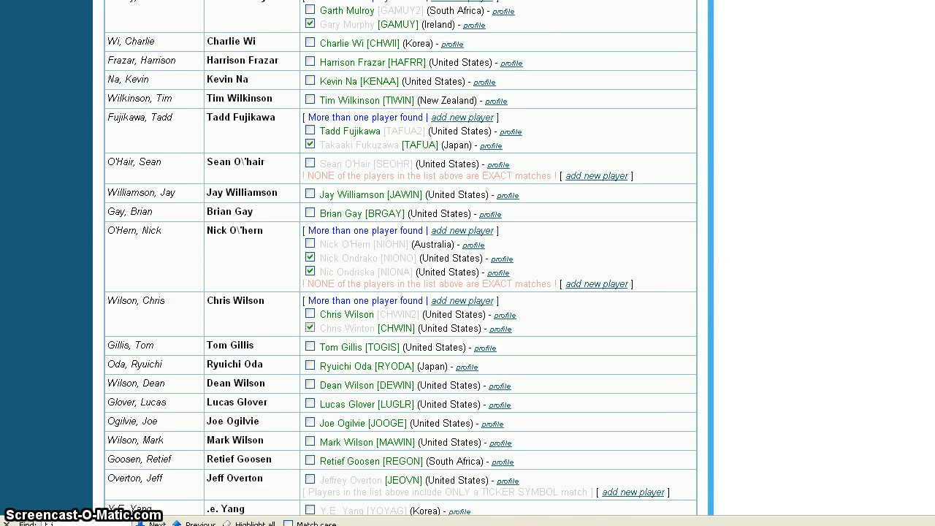
pyautogui.scroll(-7, 400, 259)
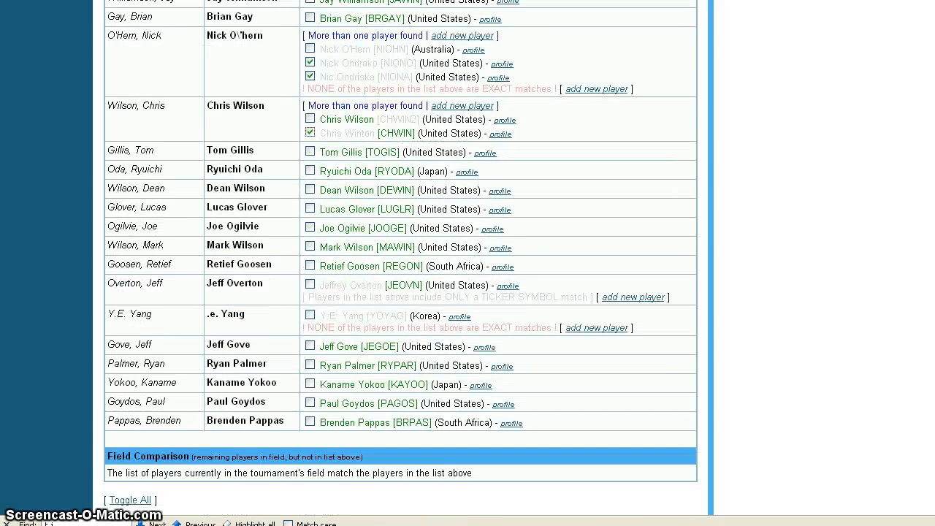
pyautogui.scroll(-1, 590, 468)
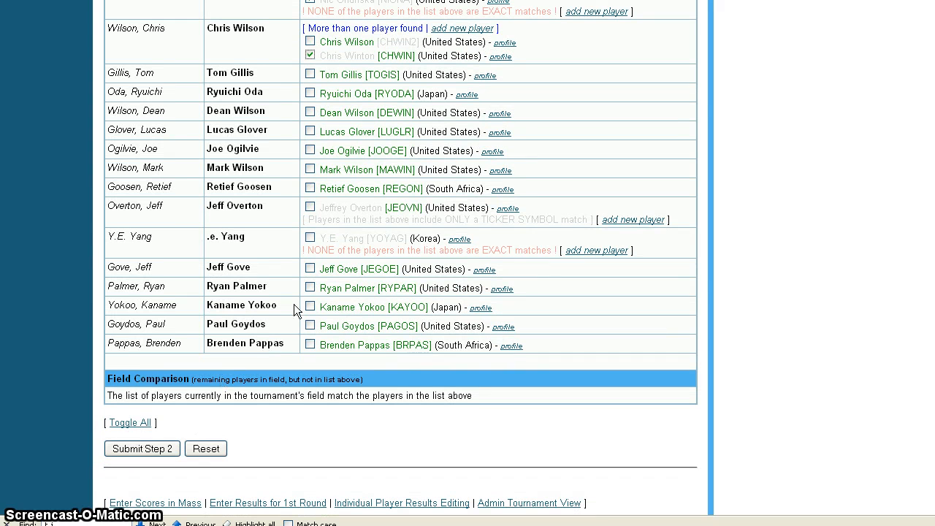
pyautogui.click(127, 424)
pyautogui.click(139, 448)
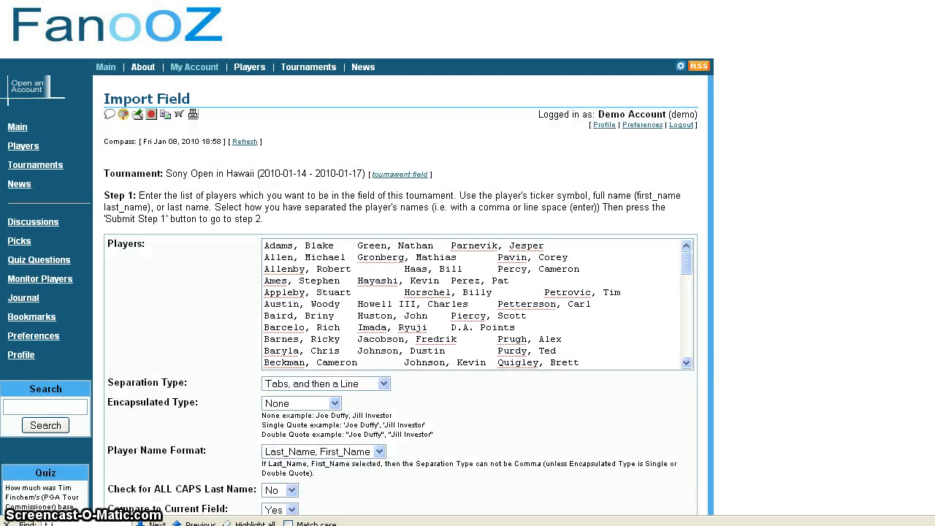
# Read through the step 3 results to check whether each imported player was added to the tournament field
pyautogui.scroll(-9, 357, 292)
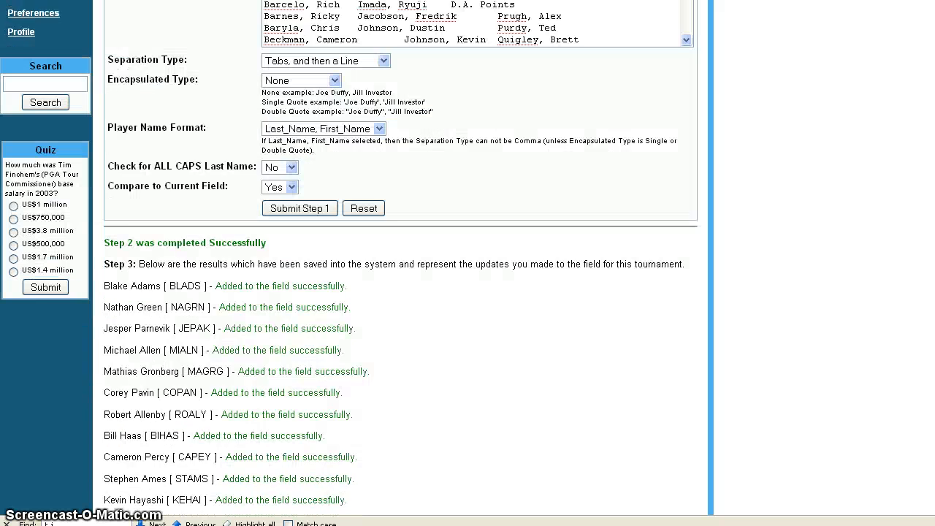
pyautogui.scroll(-4, 357, 292)
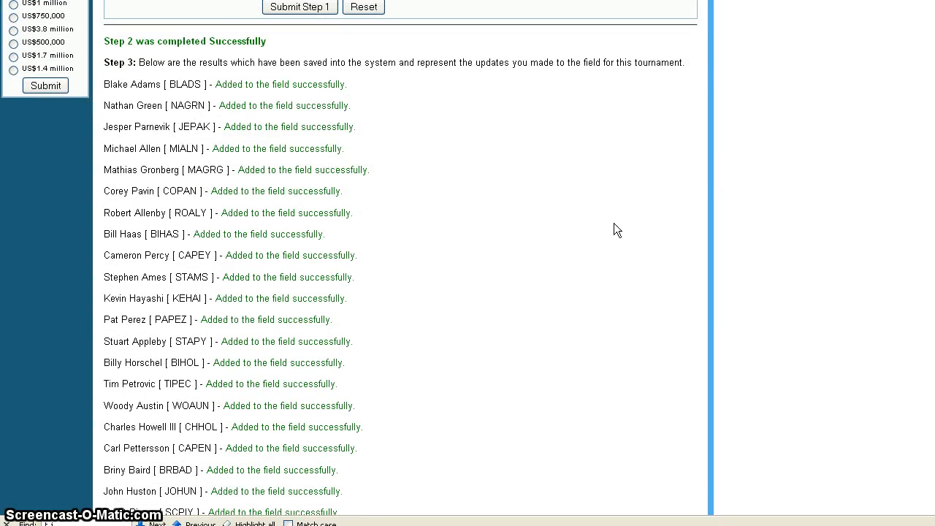
pyautogui.scroll(-15, 400, 263)
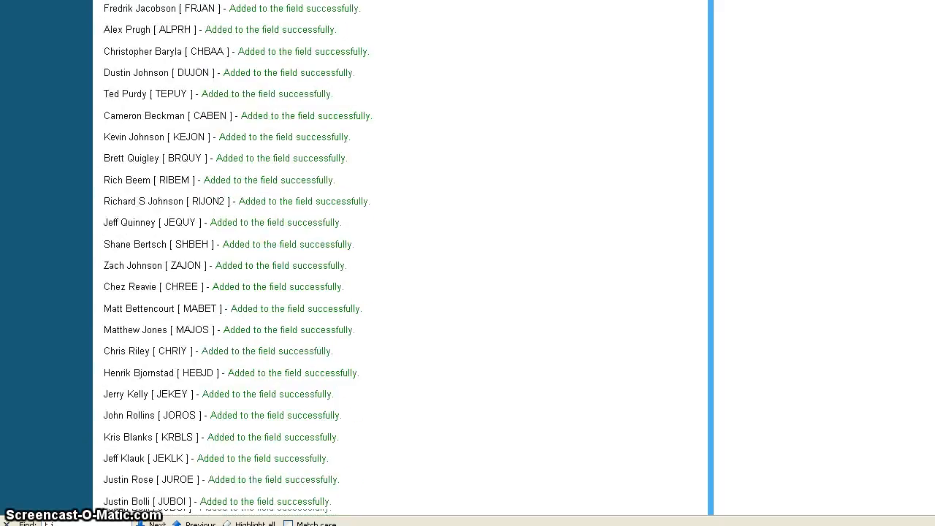
pyautogui.scroll(-5, 397, 365)
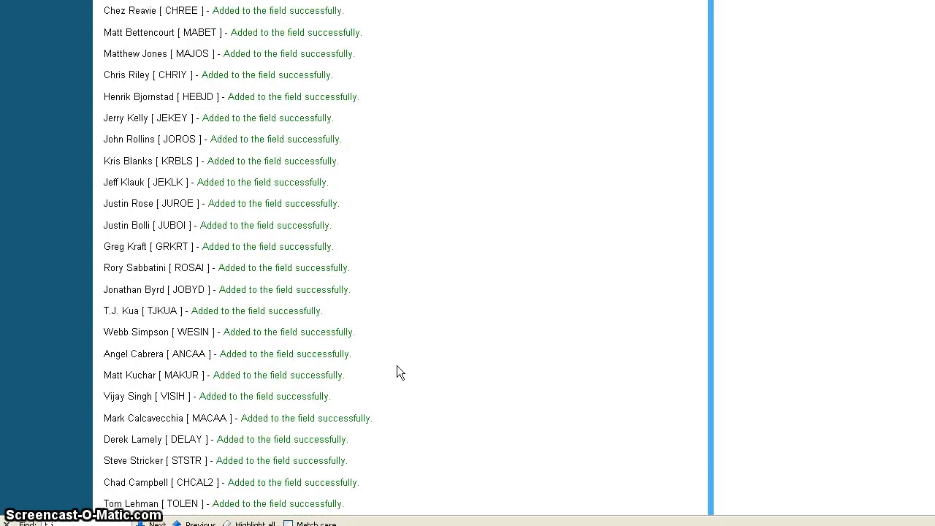
pyautogui.scroll(-13, 400, 263)
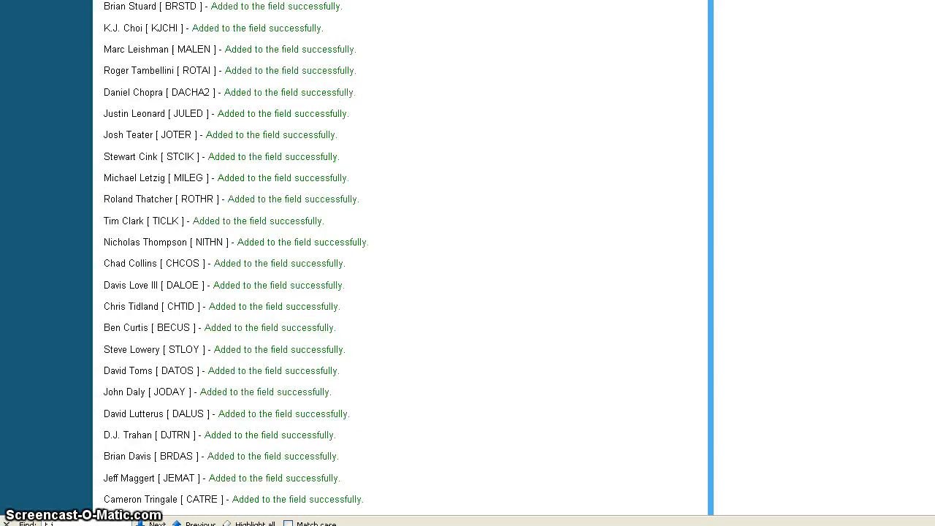
pyautogui.scroll(-20, 400, 263)
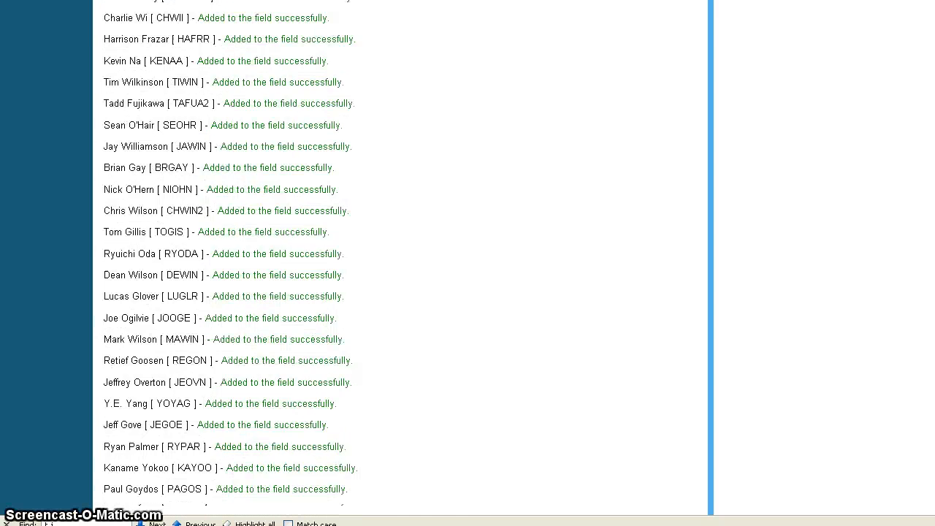
pyautogui.scroll(-2, 439, 255)
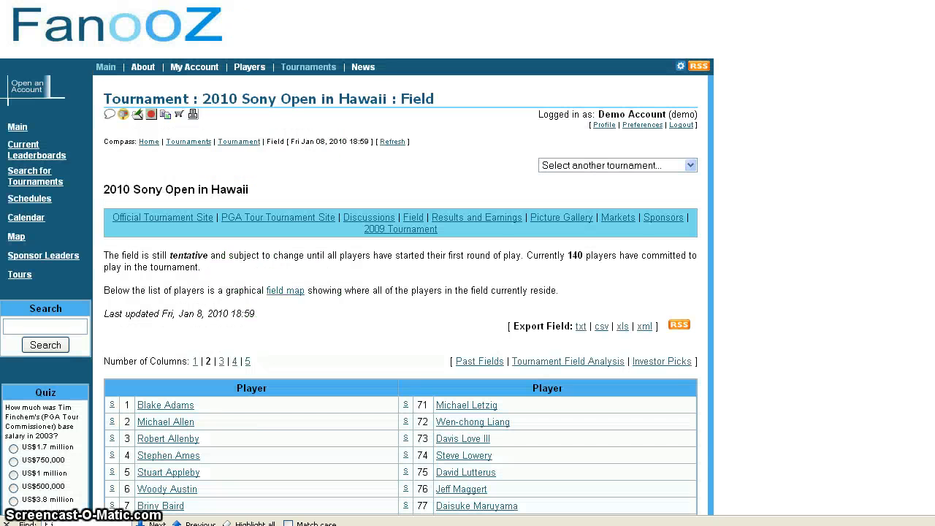
# Examine the 2010 Sony Open in Hawaii field page, checking the committed-player count, the numbered player list and the field map
pyautogui.scroll(-2, 357, 260)
pyautogui.scroll(-1, 355, 316)
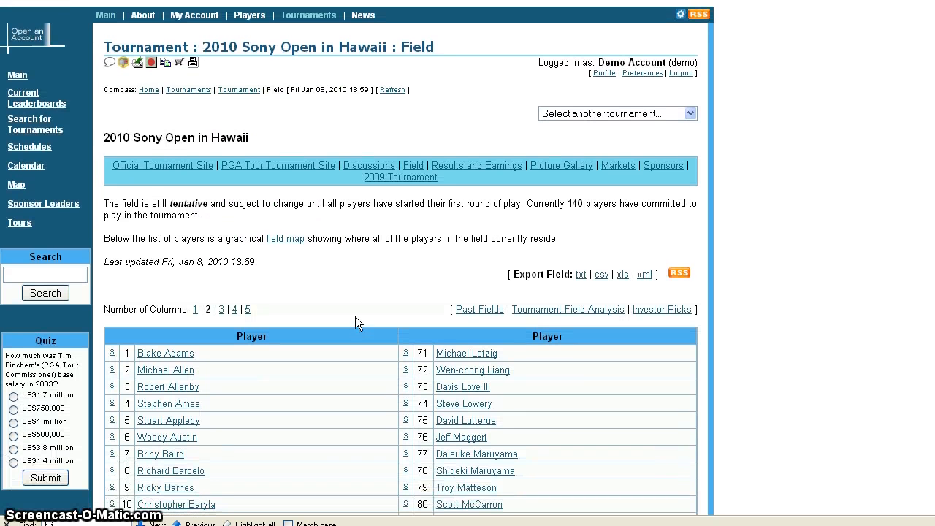
pyautogui.doubleClick(576, 203)
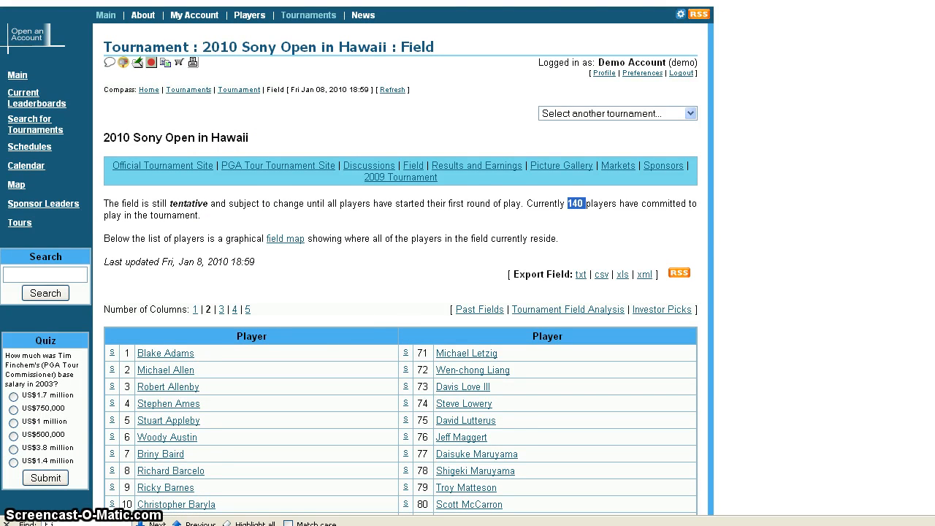
pyautogui.scroll(-5, 363, 309)
pyautogui.scroll(-2, 401, 292)
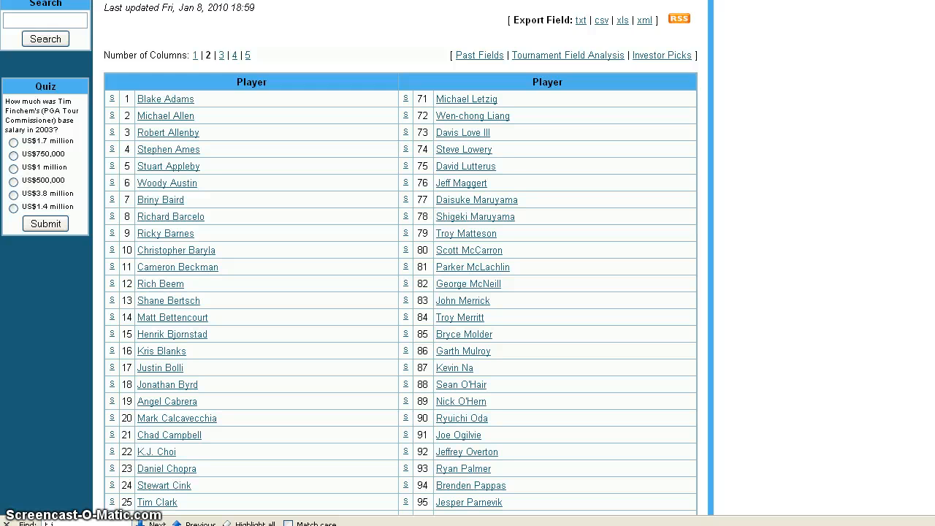
pyautogui.scroll(-11, 401, 292)
pyautogui.scroll(-20, 401, 292)
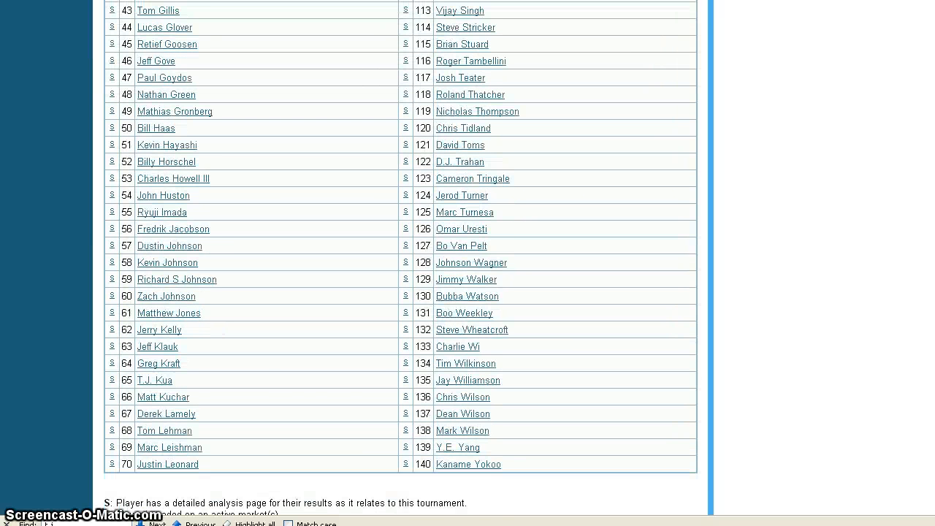
pyautogui.scroll(-3, 400, 292)
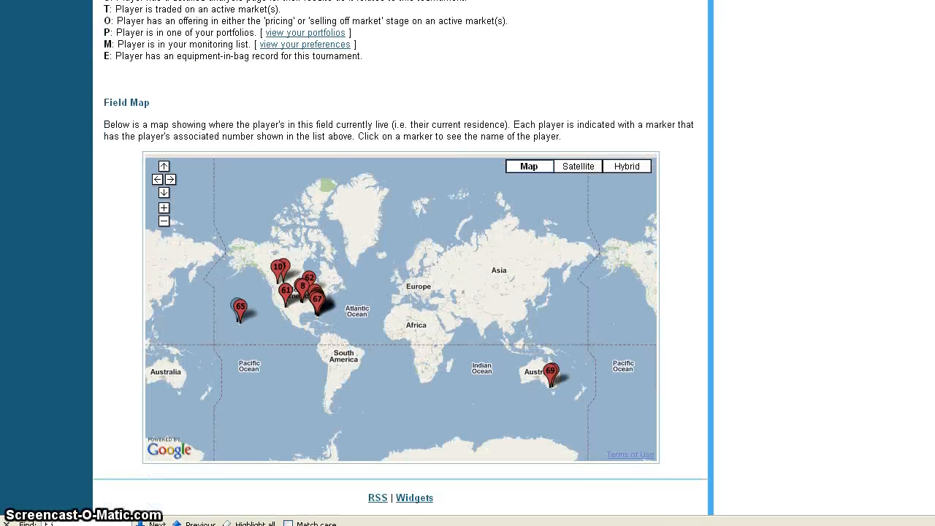
pyautogui.scroll(11, 401, 292)
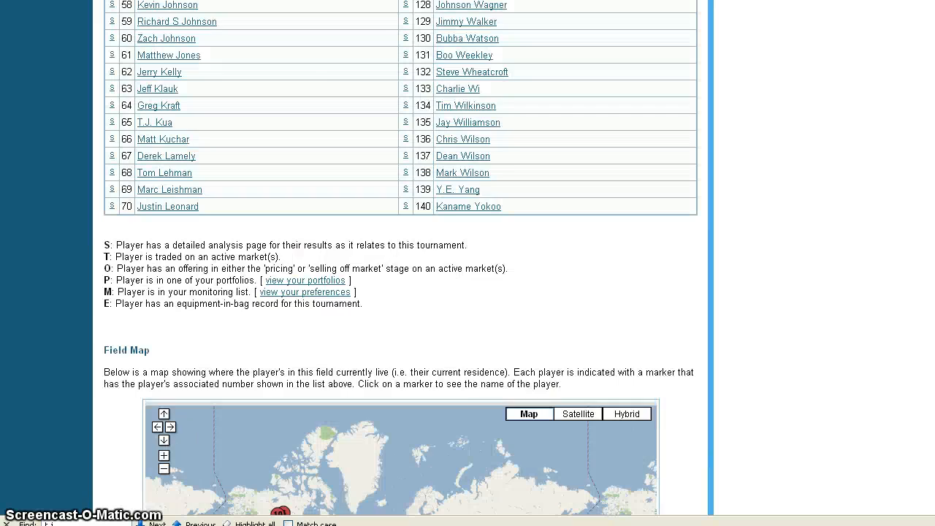